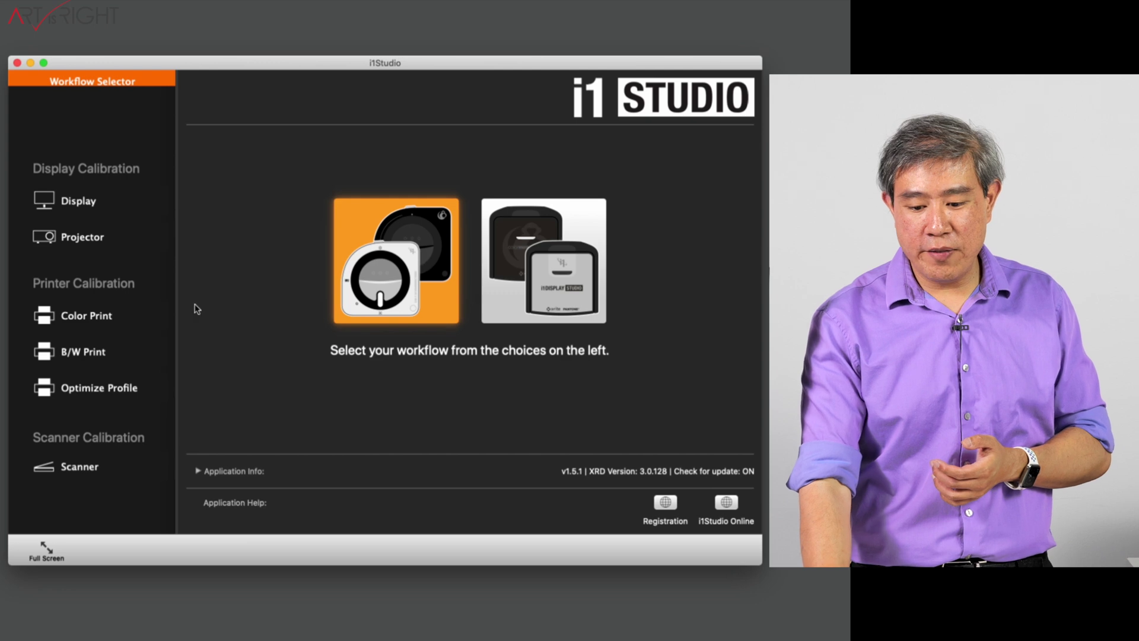
Start the Color Print profiling workflow under Printer Calibration.
{"action": "left_click", "coordinate": [151, 315]}
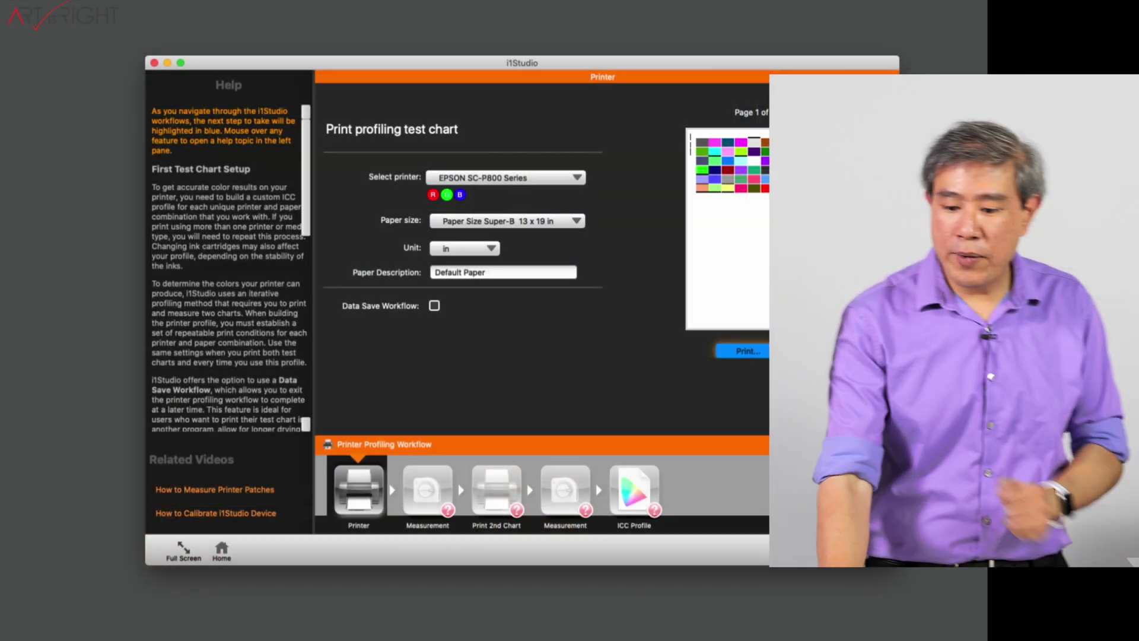
Open the chart's Print dialog and set the paper size to 13 x 19 in.
{"action": "left_click", "coordinate": [741, 351]}
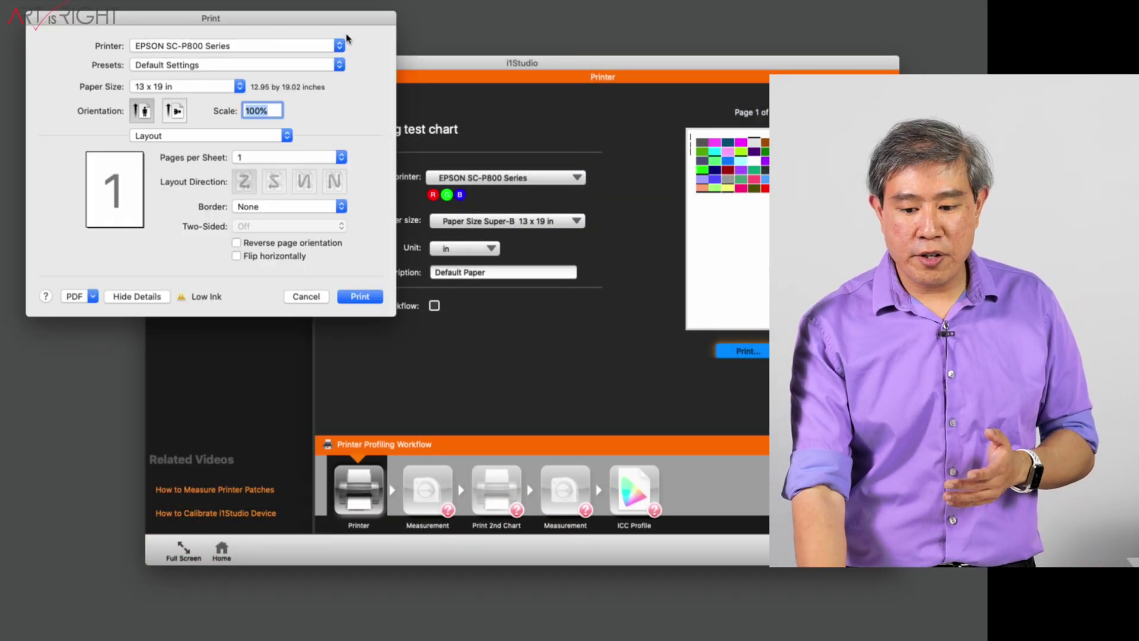
{"action": "left_click_drag", "start_coordinate": [345, 25], "coordinate": [371, 98]}
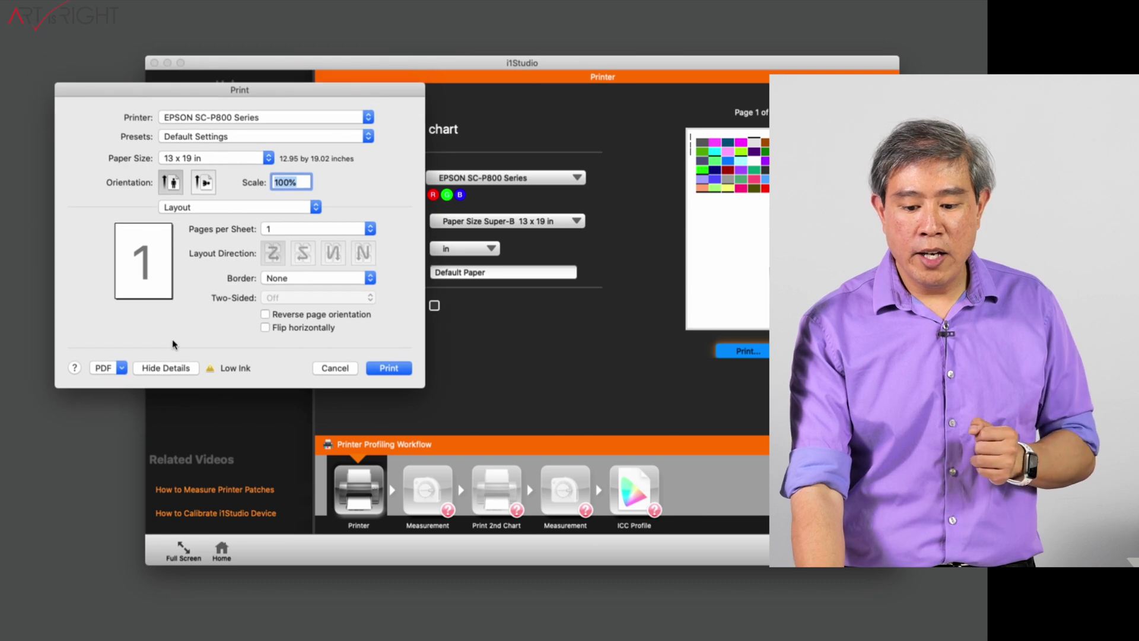
{"action": "left_click", "coordinate": [169, 368]}
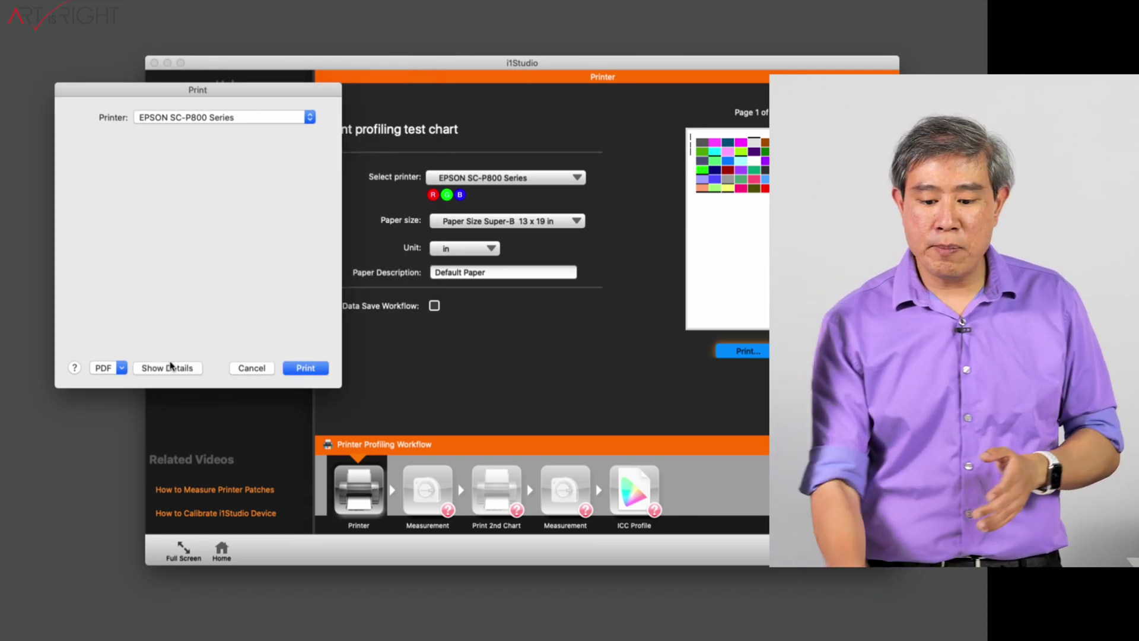
{"action": "left_click", "coordinate": [170, 367]}
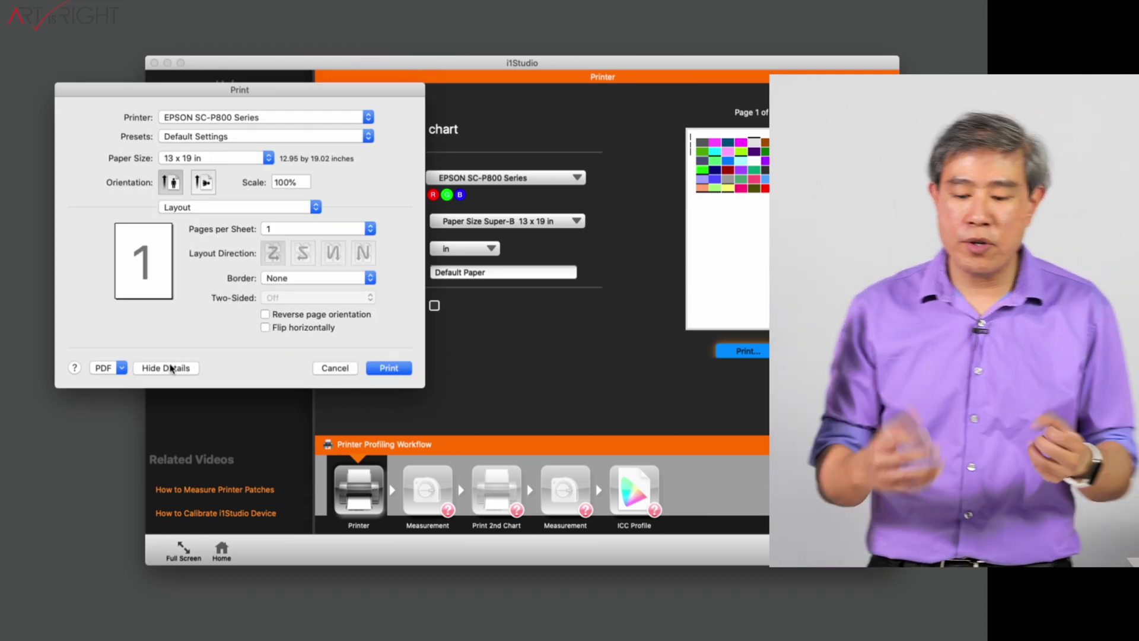
{"action": "left_click", "coordinate": [226, 163]}
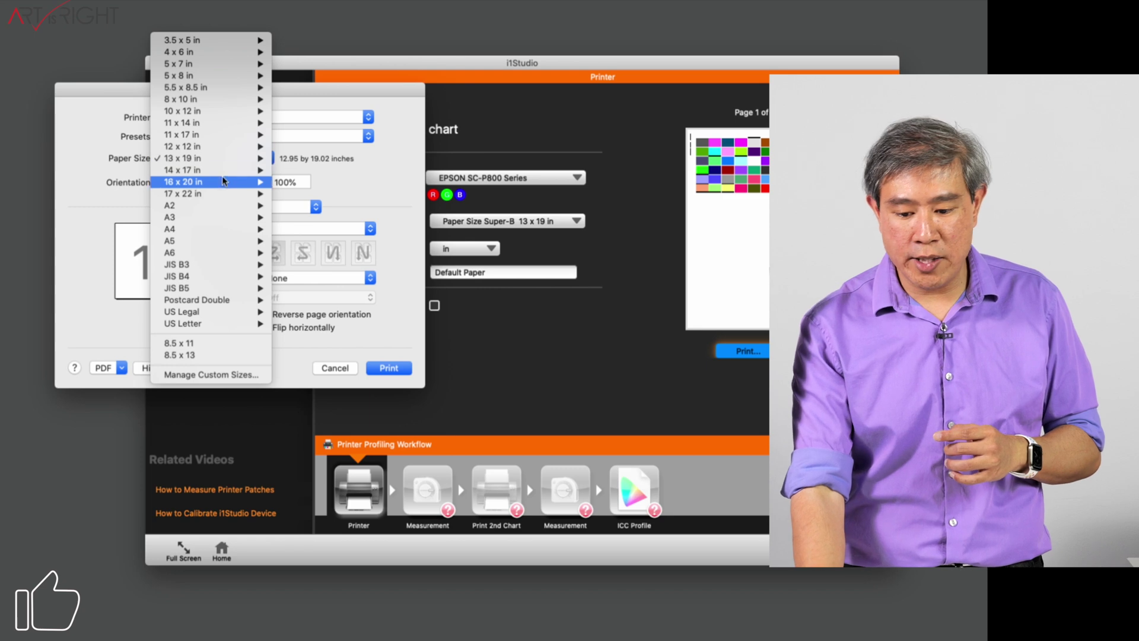
{"action": "mouse_move", "coordinate": [237, 158]}
{"action": "left_click", "coordinate": [285, 159]}
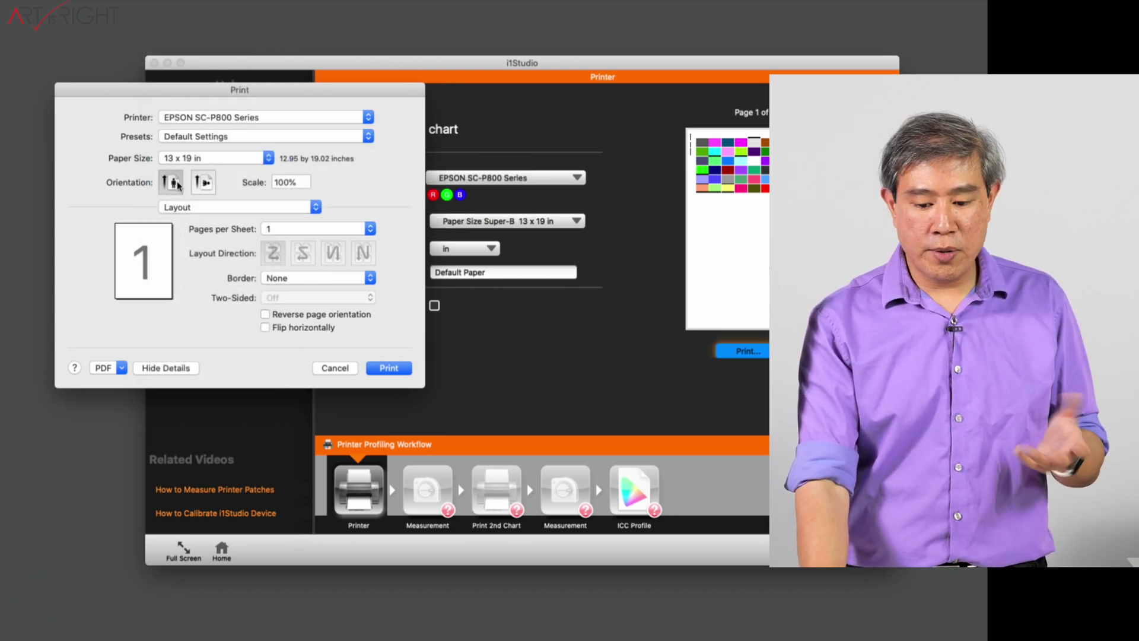
Print the chart from Sheet Feeder on Ultra Premium Presentation Matte media.
{"action": "left_click", "coordinate": [190, 208]}
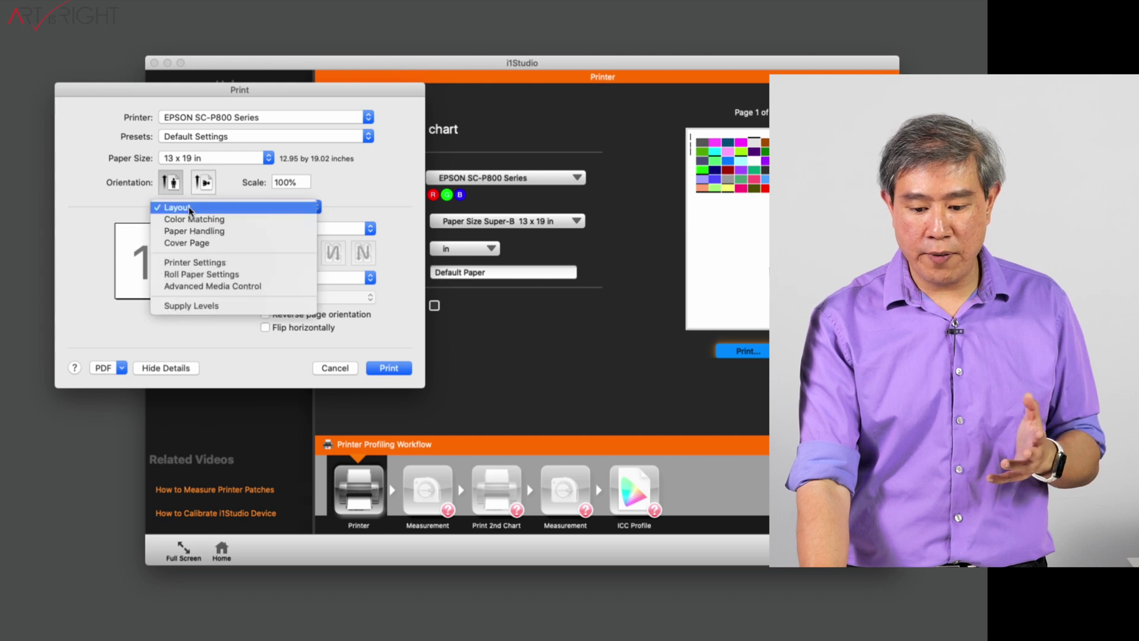
{"action": "left_click", "coordinate": [193, 265]}
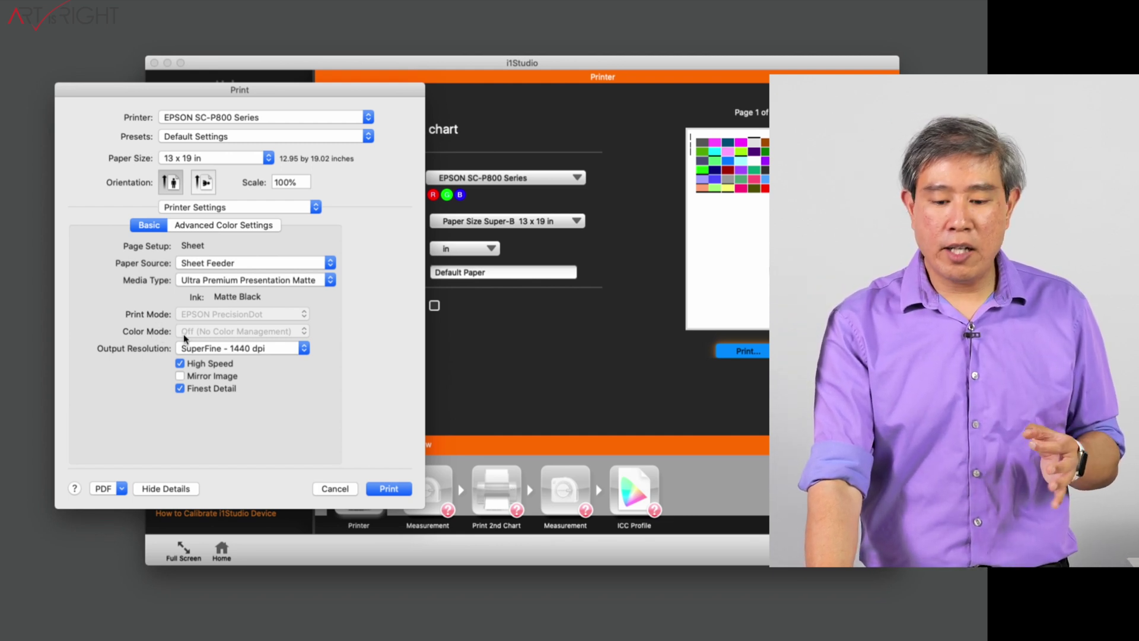
{"action": "left_click", "coordinate": [214, 271]}
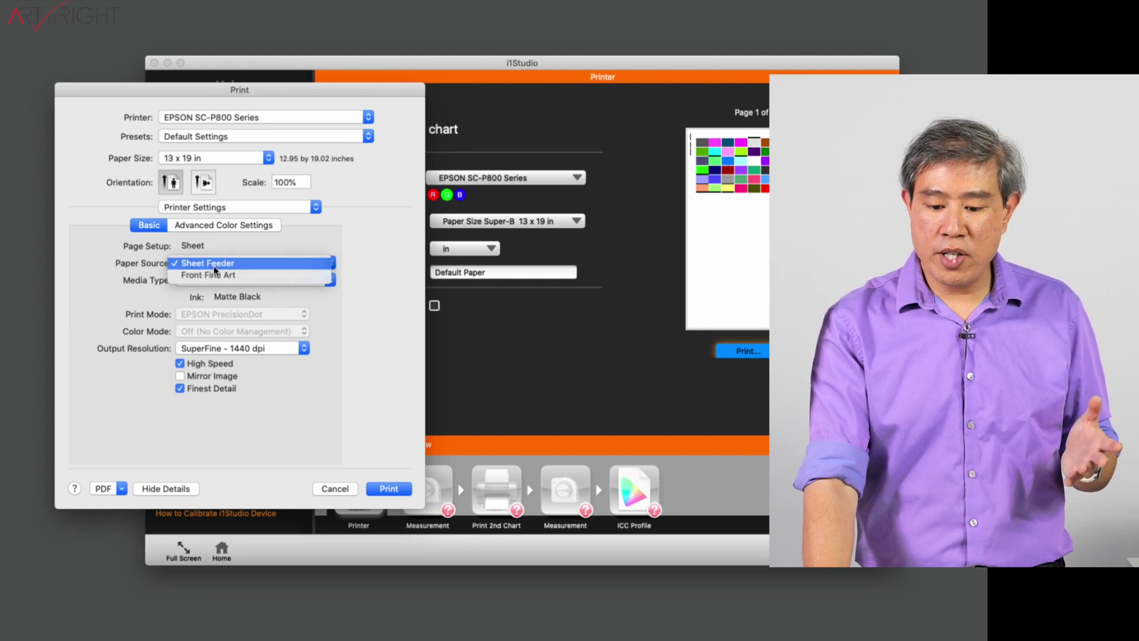
{"action": "left_click", "coordinate": [214, 267]}
{"action": "left_click", "coordinate": [300, 280]}
{"action": "mouse_move", "coordinate": [305, 281]}
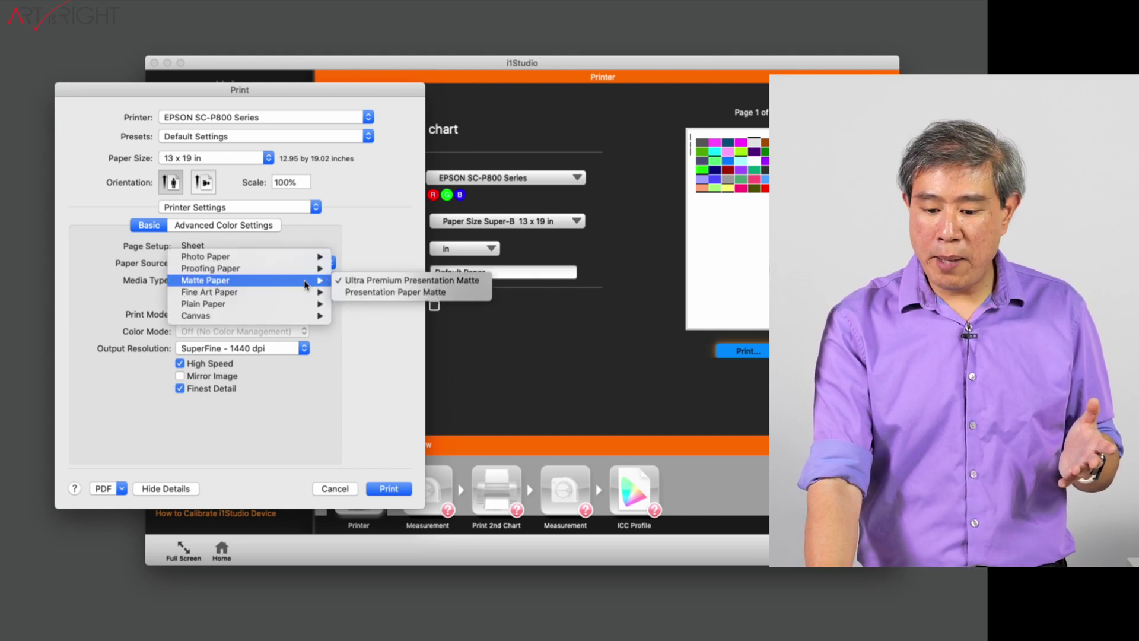
{"action": "left_click", "coordinate": [383, 264]}
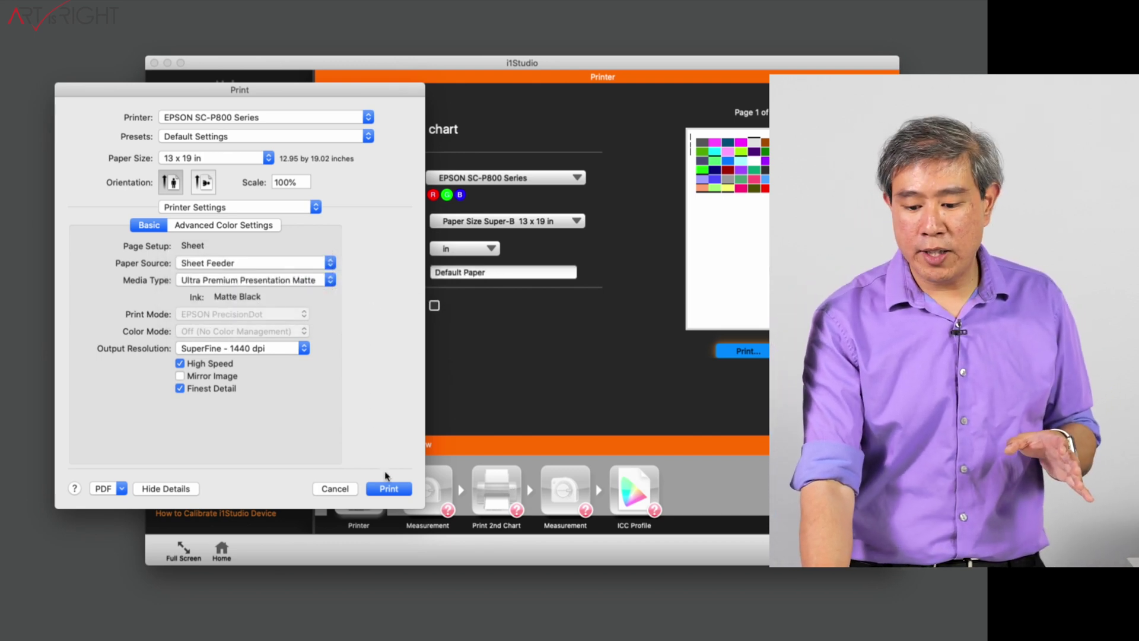
{"action": "left_click", "coordinate": [388, 488]}
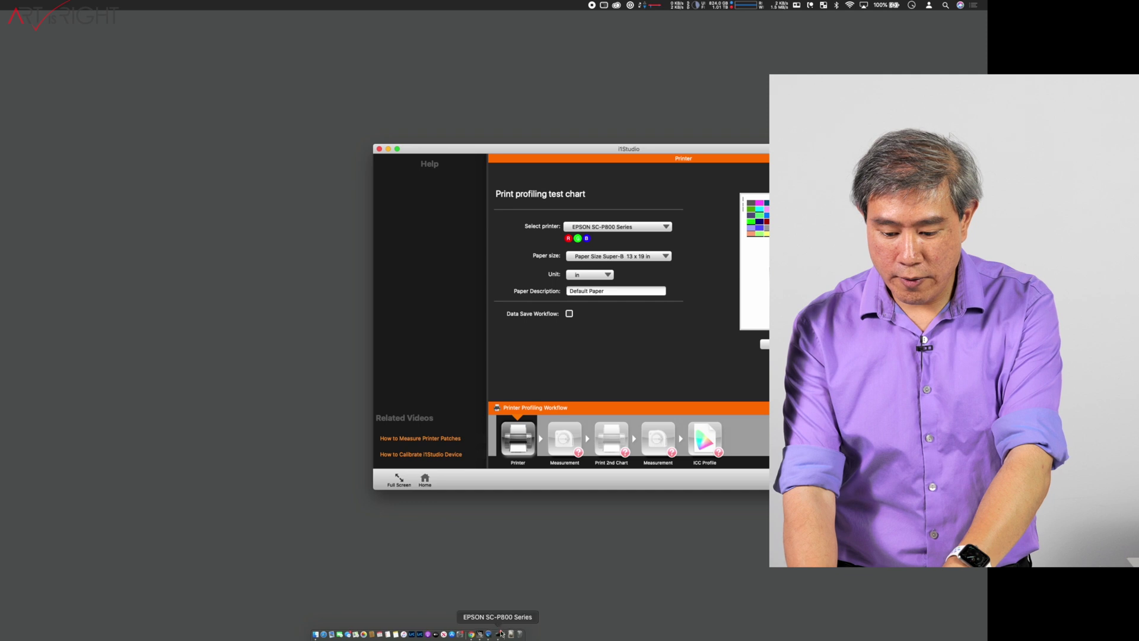
{"action": "left_click", "coordinate": [502, 634]}
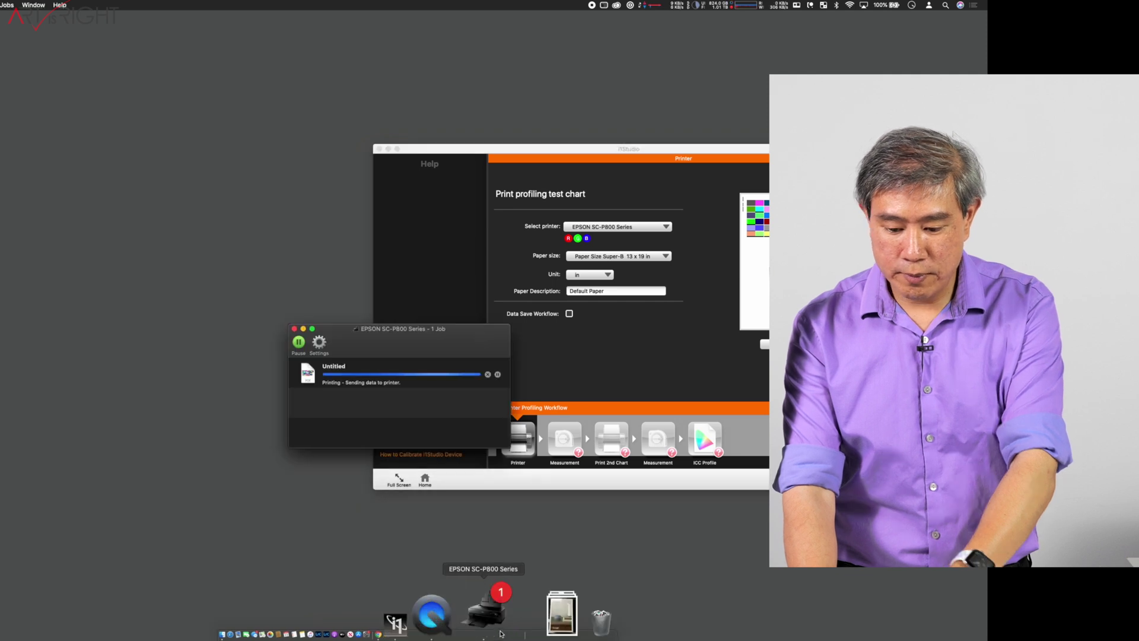
{"action": "left_click", "coordinate": [416, 376]}
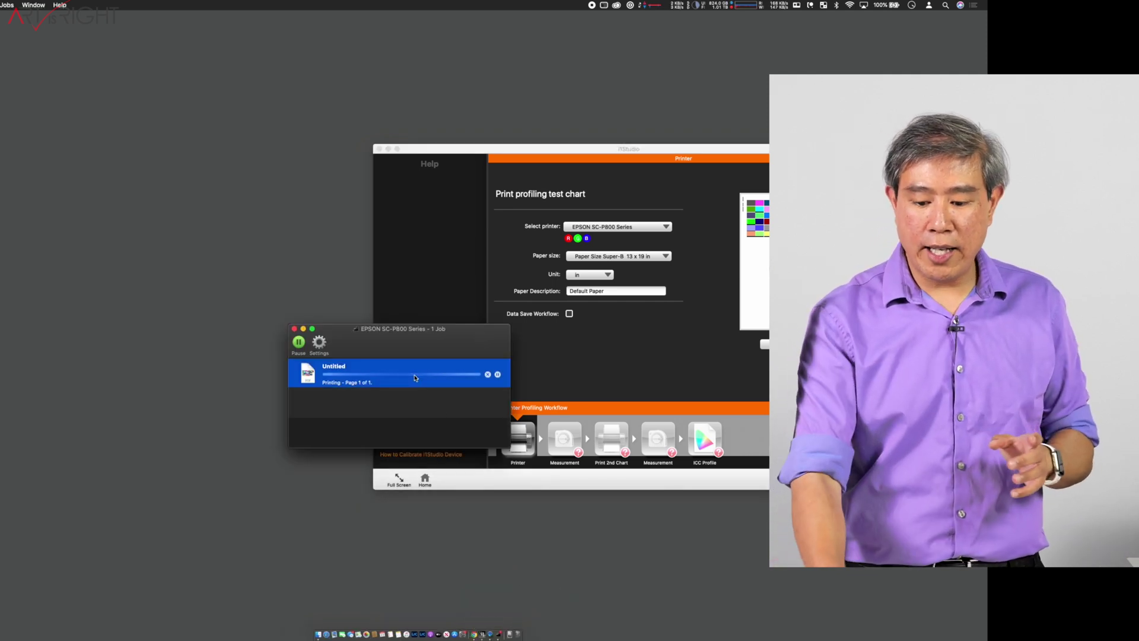
{"action": "key", "text": "space"}
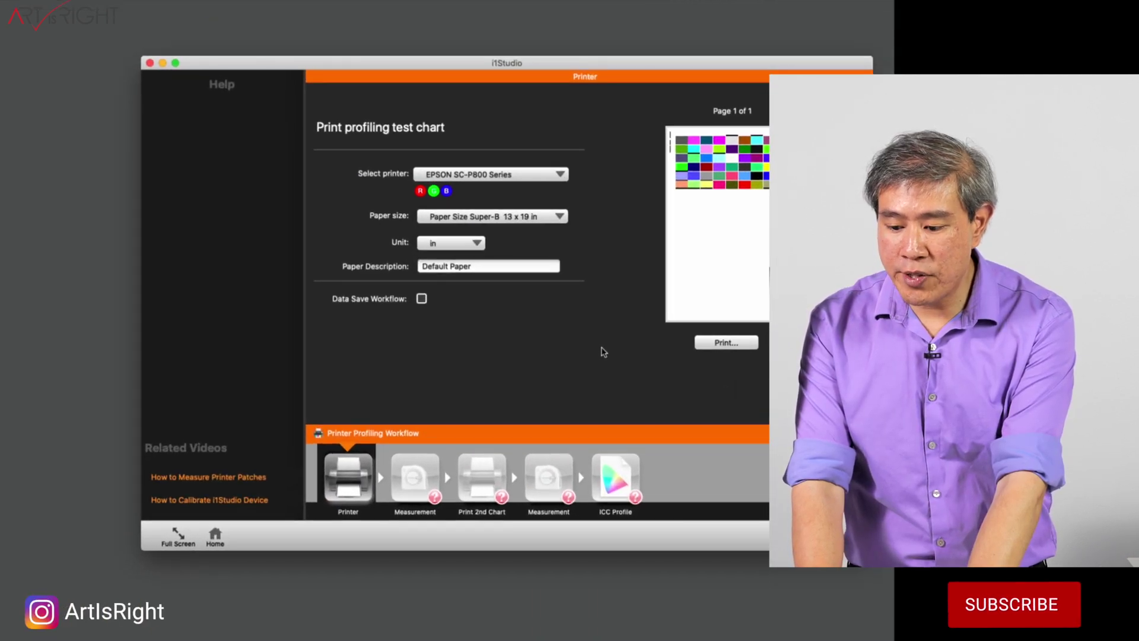
Open Manage Custom Sizes from the chart's Print dialog paper size list.
{"action": "left_click", "coordinate": [726, 343]}
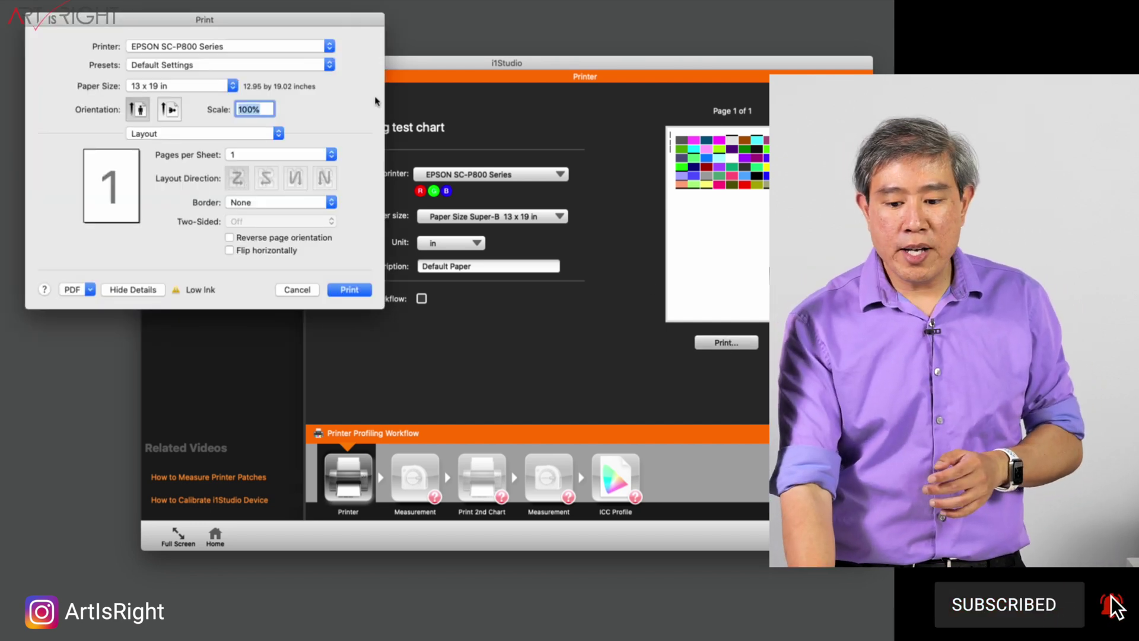
{"action": "left_click", "coordinate": [231, 86]}
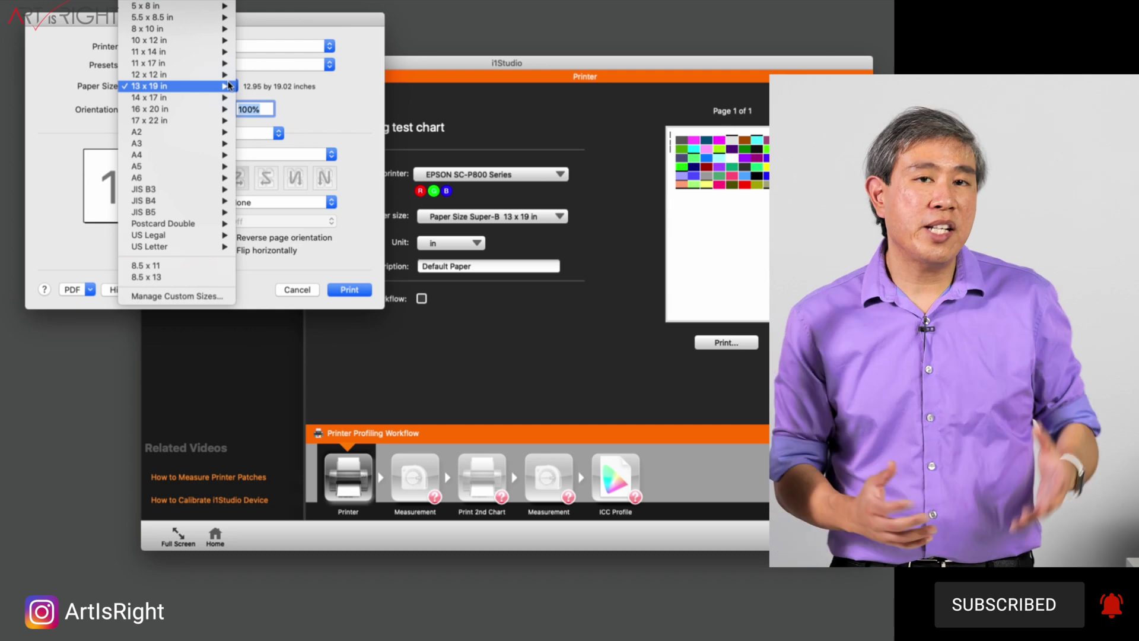
{"action": "left_click", "coordinate": [195, 297]}
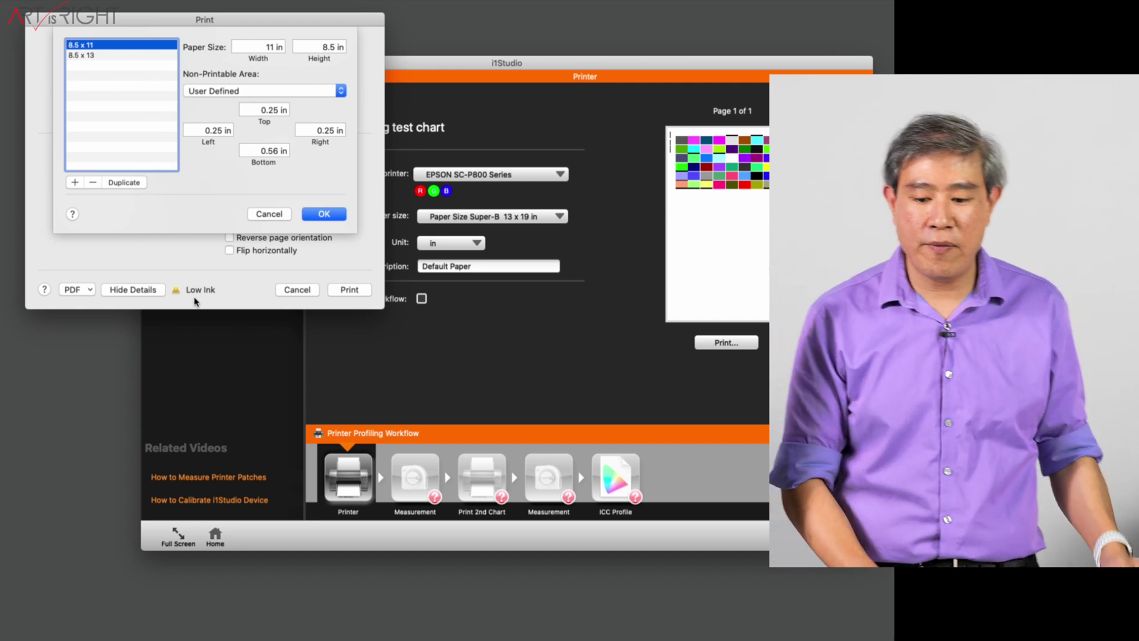
Add and save custom size '8.5 x 13 SuperB Patch Printing', width 13 in, height 8.5 in.
{"action": "left_click", "coordinate": [74, 182]}
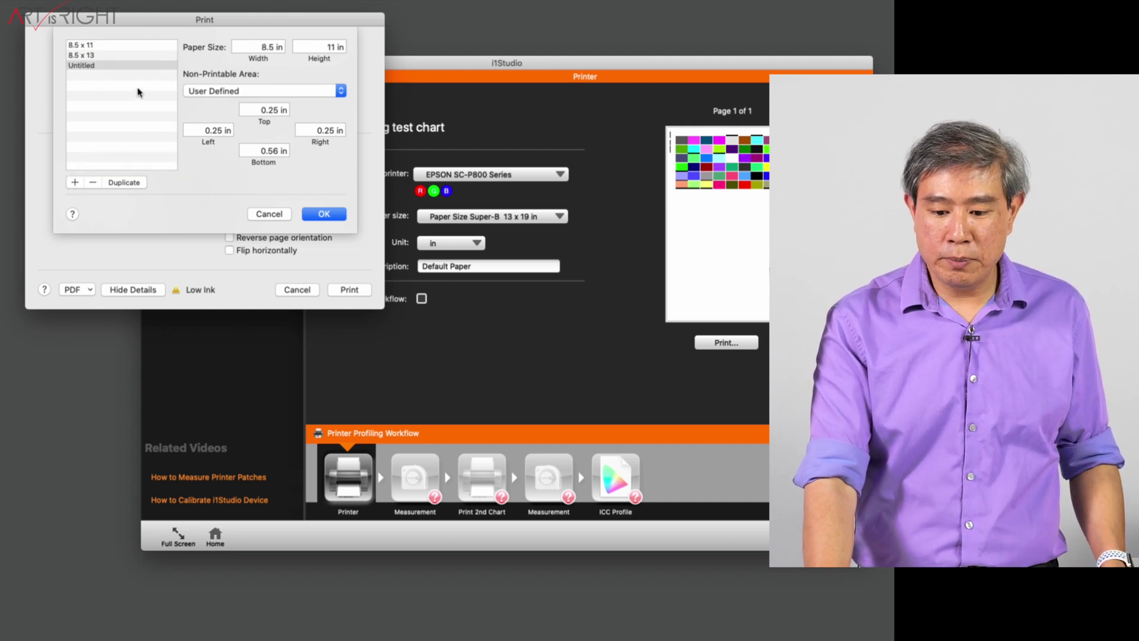
{"action": "left_click", "coordinate": [96, 66]}
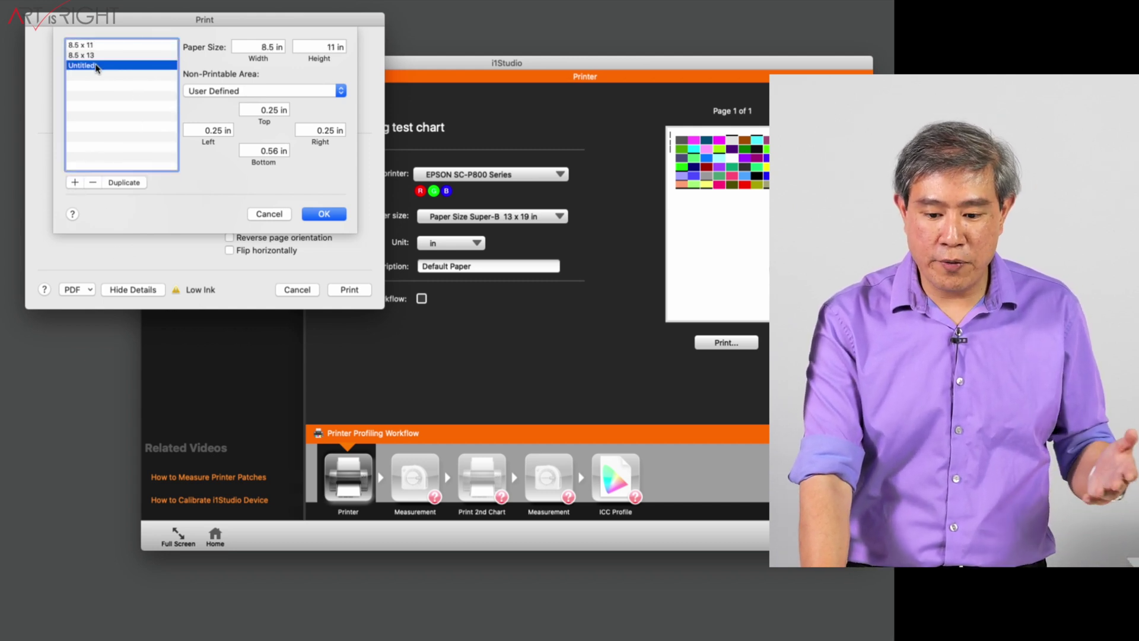
{"action": "left_click", "coordinate": [95, 66]}
{"action": "type", "text": "8.5 x 13 SuperB Patch Printing"}
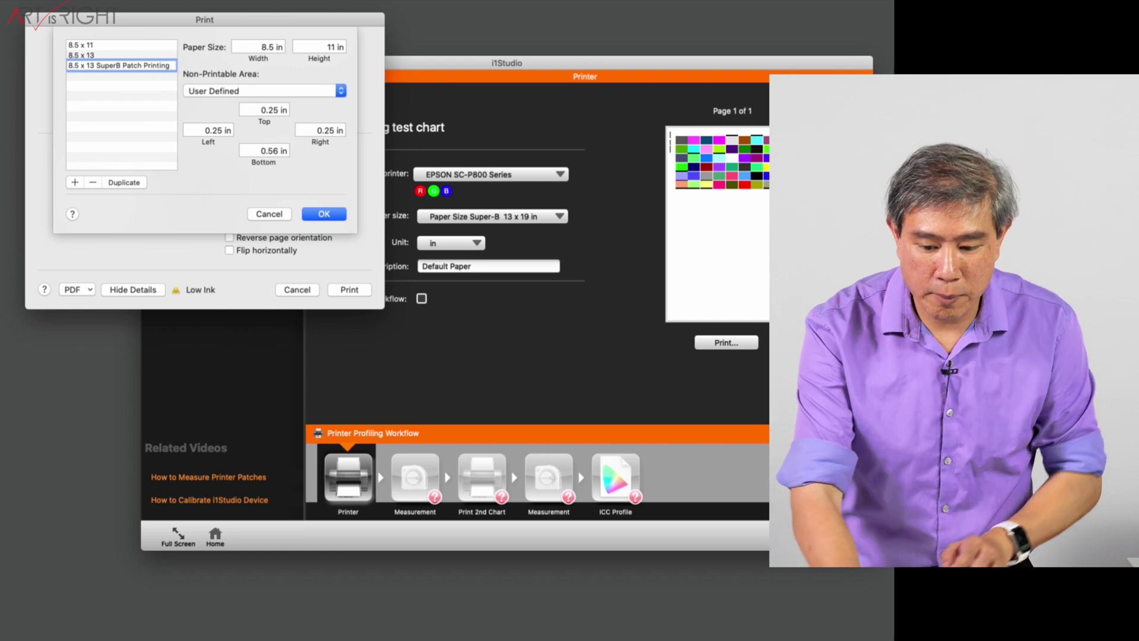
{"action": "key", "text": "Tab"}
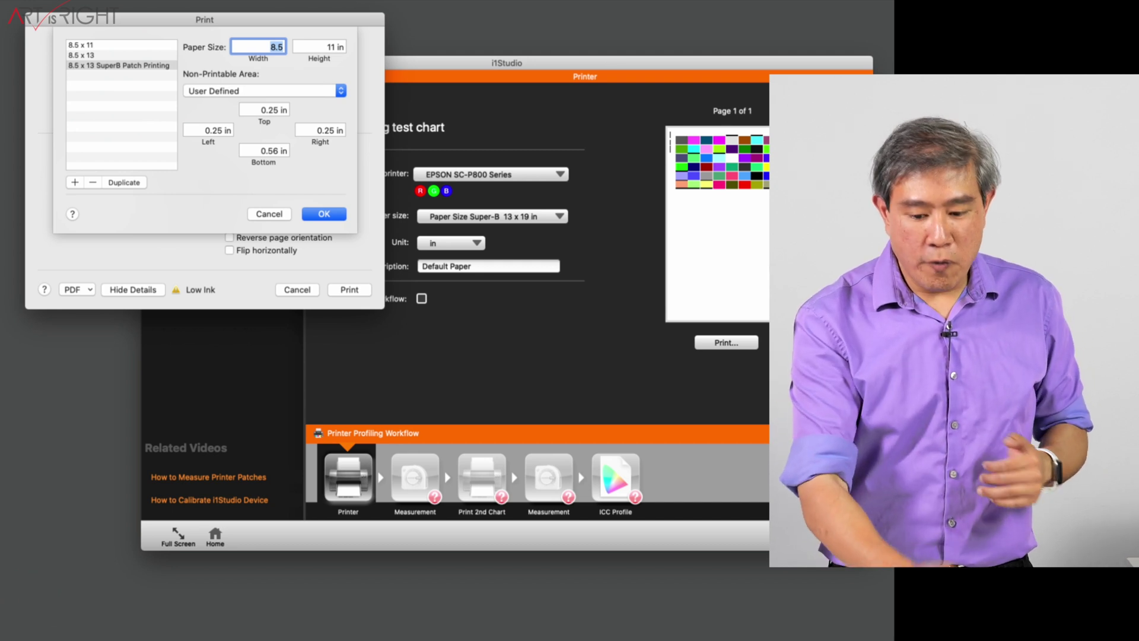
{"action": "type", "text": "13"}
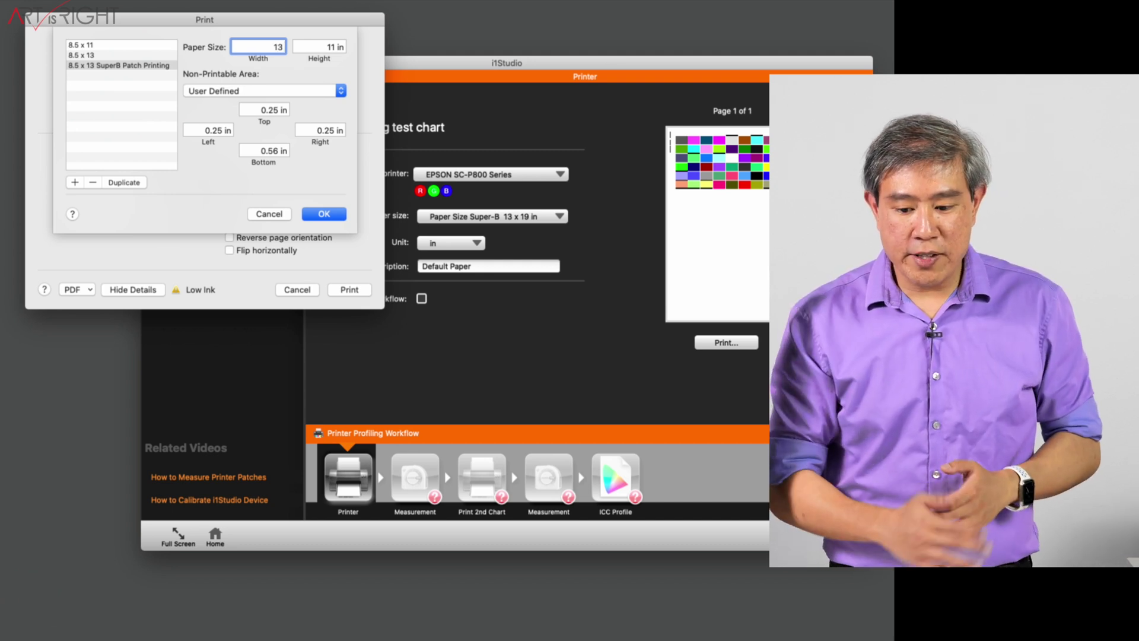
{"action": "key", "text": "Tab"}
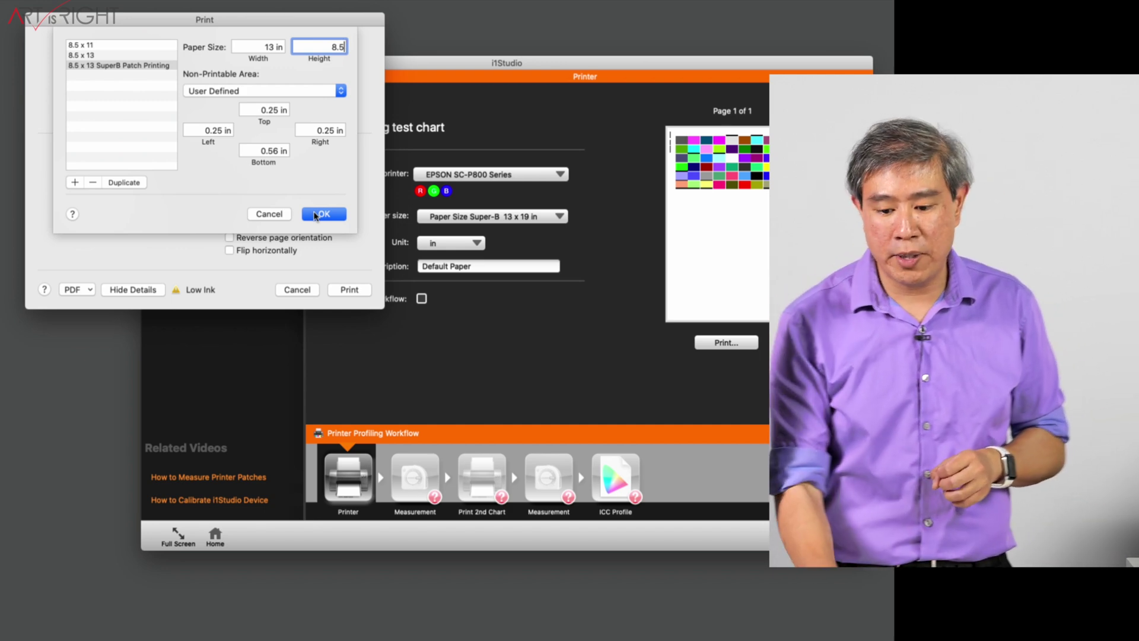
{"action": "left_click", "coordinate": [315, 215]}
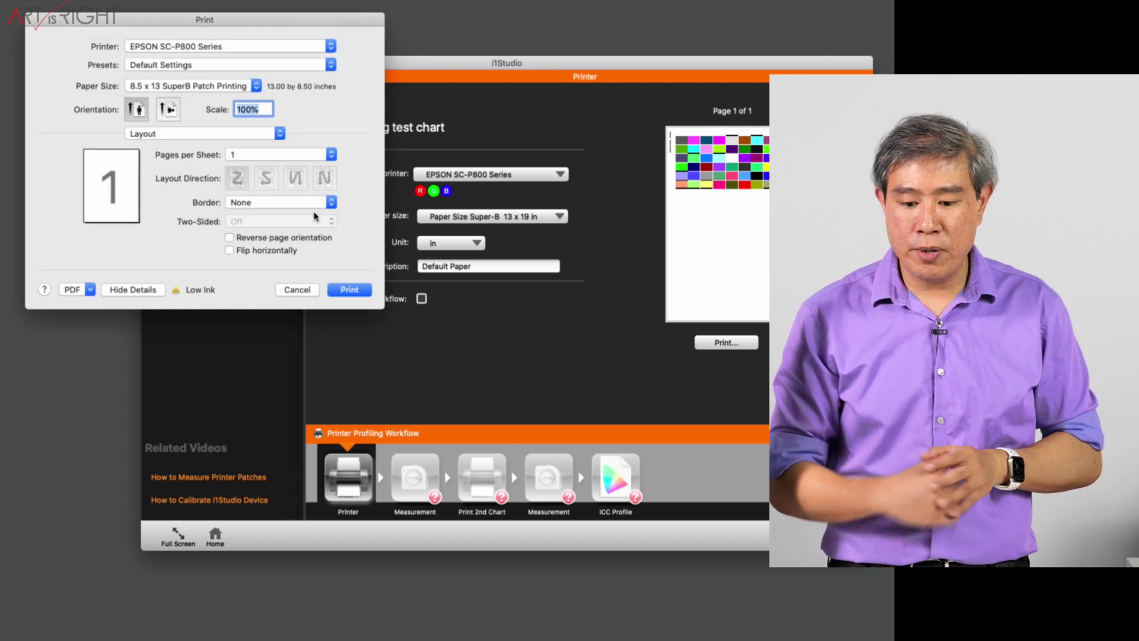
Print the test chart on the 8.5 x 13 SuperB Patch Printing size.
{"action": "left_click", "coordinate": [250, 88]}
{"action": "left_click", "coordinate": [250, 87]}
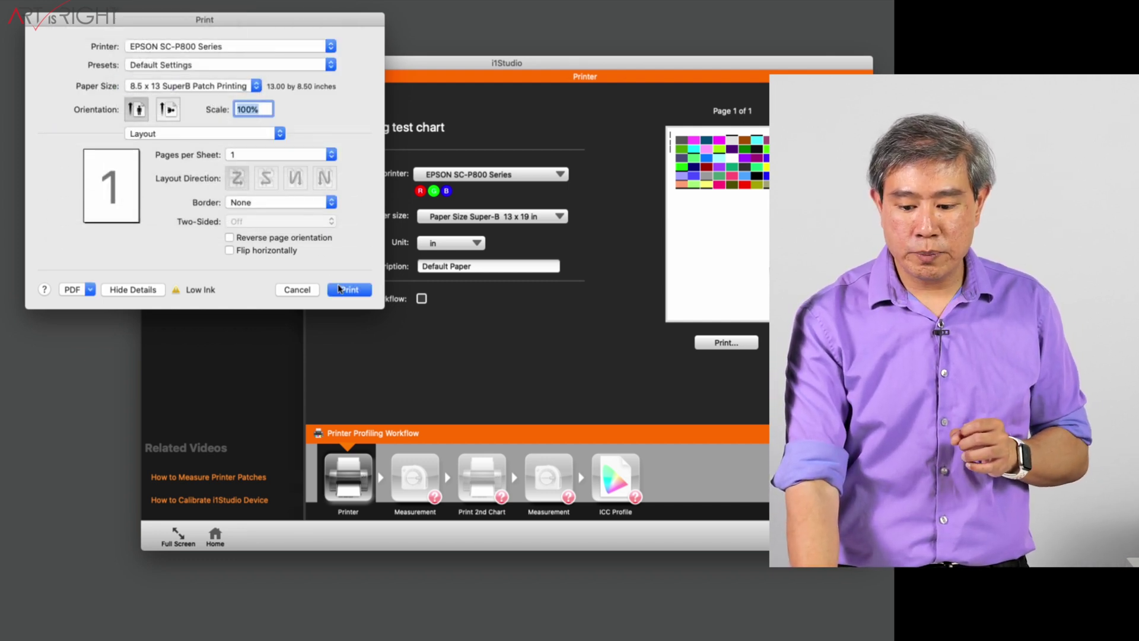
{"action": "left_click", "coordinate": [342, 290]}
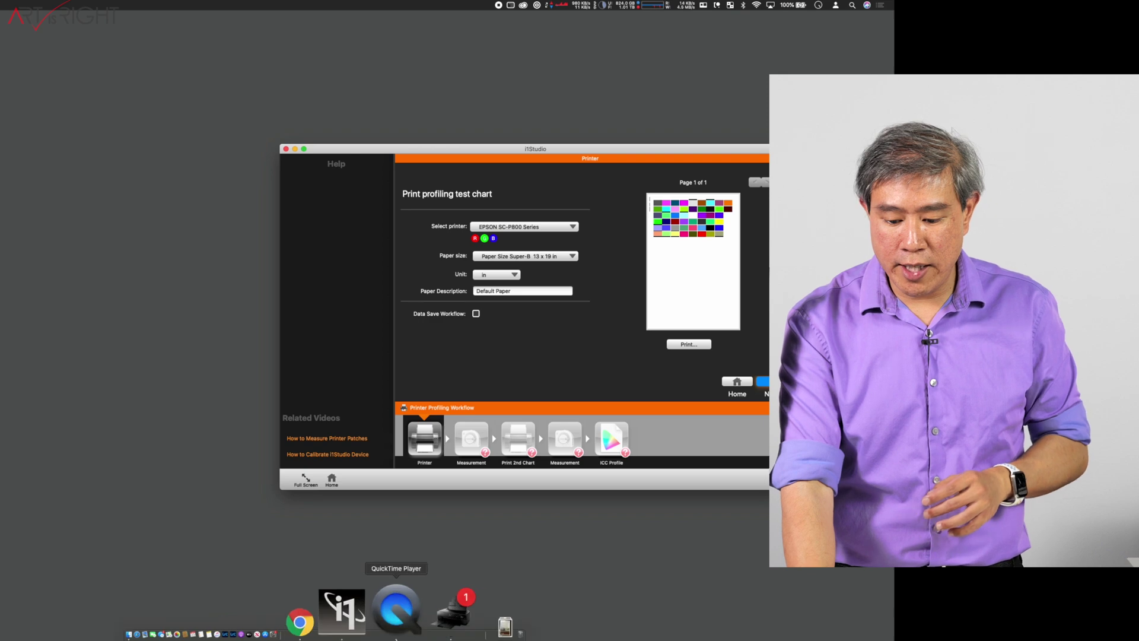
Preview the Untitled job in the EPSON SC-P800 Series print queue.
{"action": "left_click", "coordinate": [348, 612]}
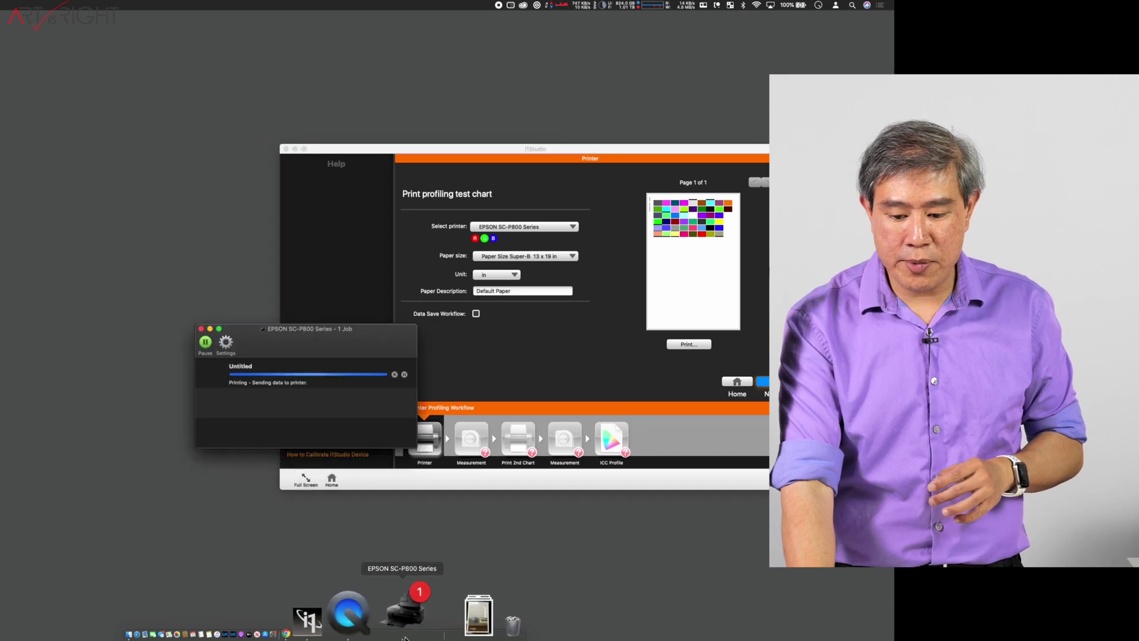
{"action": "left_click", "coordinate": [316, 376]}
{"action": "key", "text": "space"}
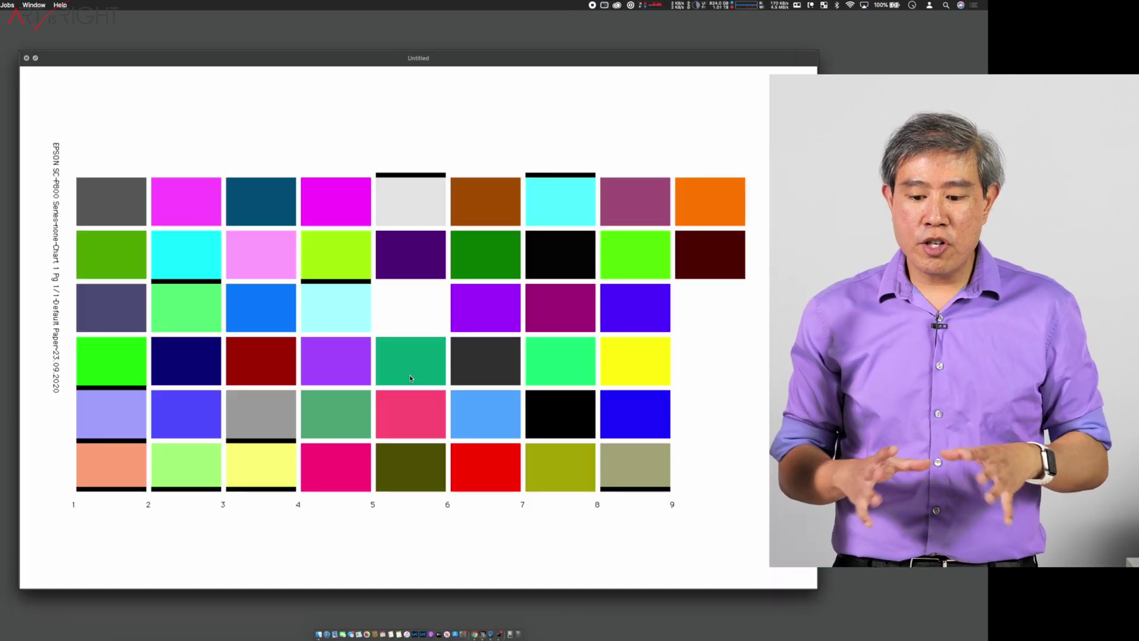